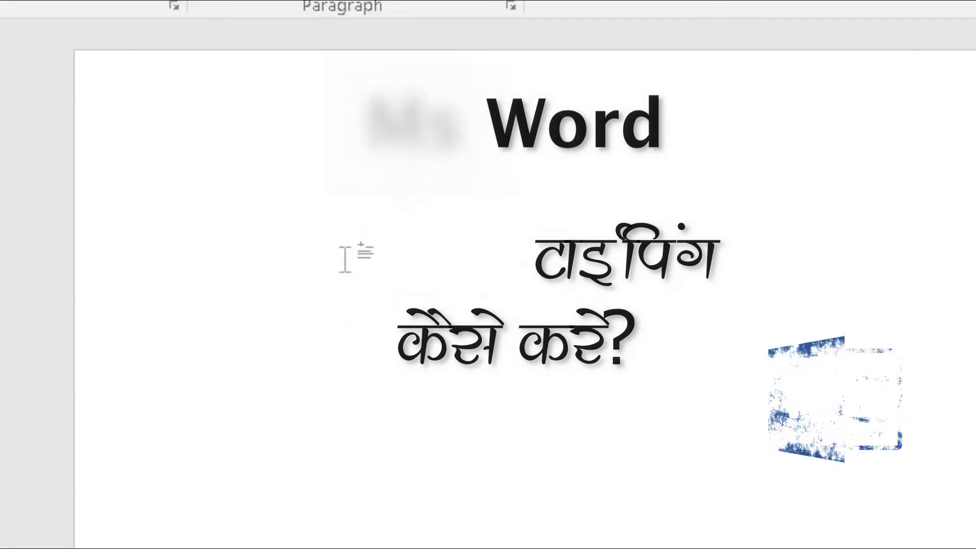
Type 'me computer chalata hu' on the first line of the blank document.
{"action": "type", "text": "me "}
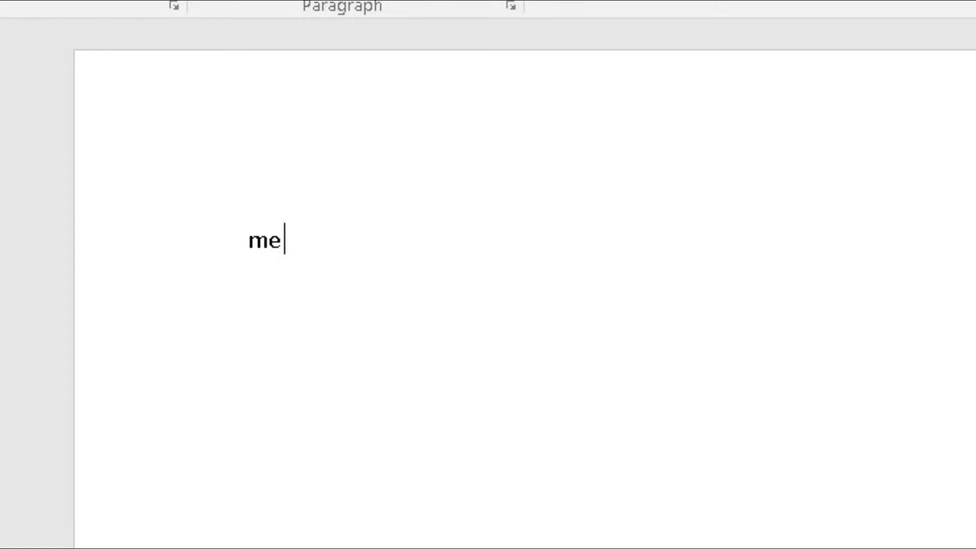
{"action": "type", "text": "computer chalata hu"}
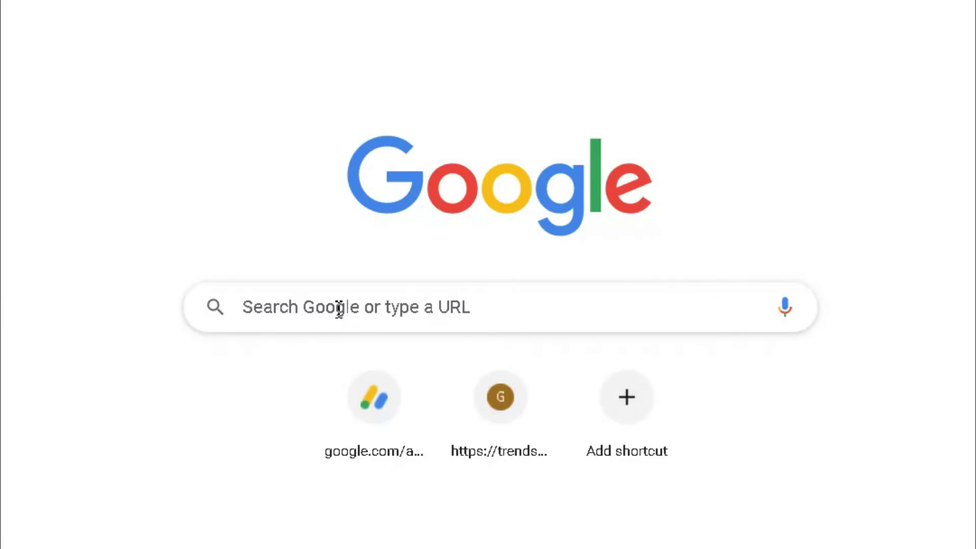
Search Google for bhashaindia and open the Microsoft Bhashaindia download page.
{"action": "left_click", "coordinate": [339, 308]}
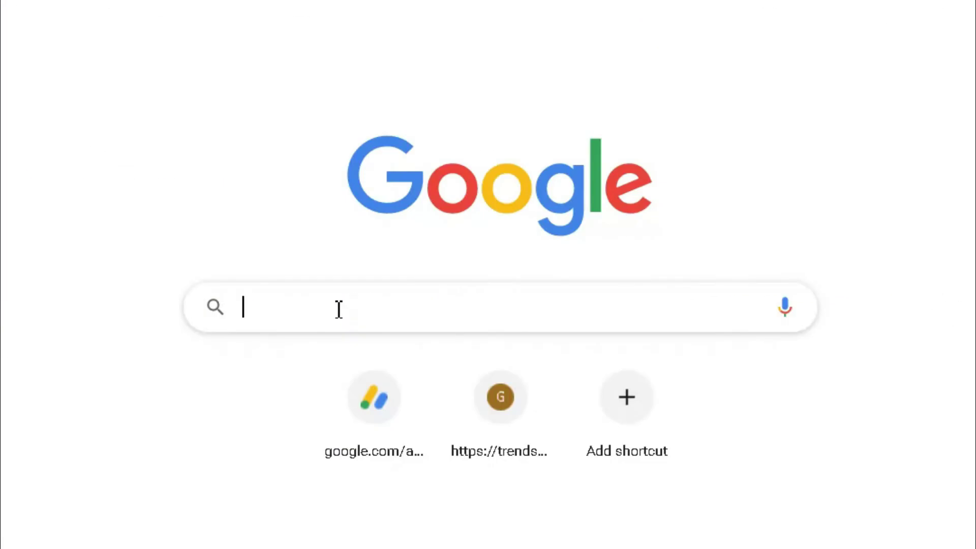
{"action": "type", "text": "bhas"}
{"action": "type", "text": "h"}
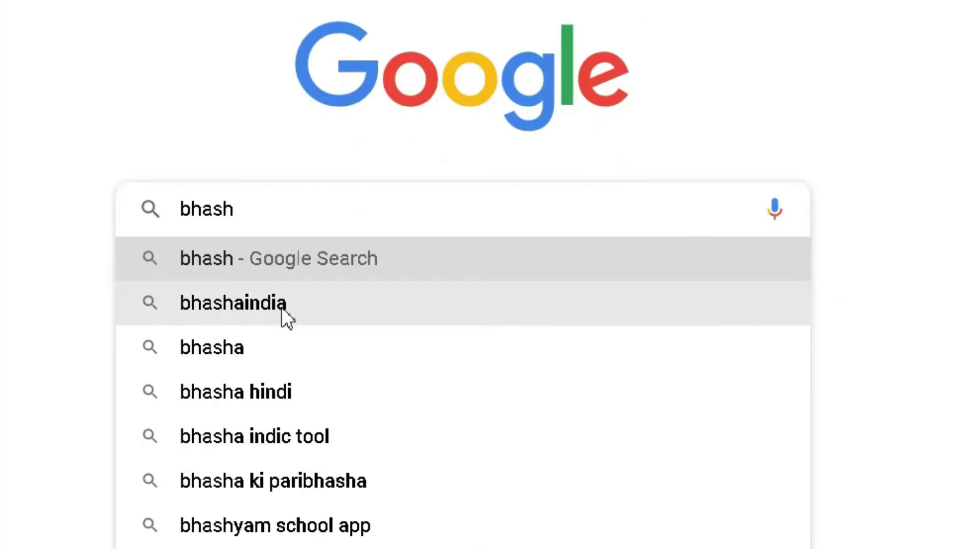
{"action": "left_click", "coordinate": [282, 308]}
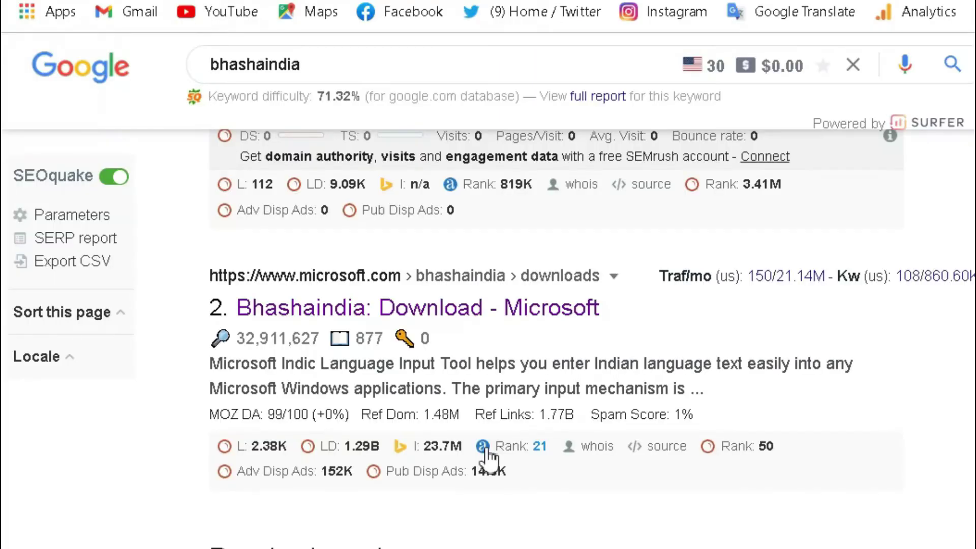
{"action": "left_click", "coordinate": [478, 309]}
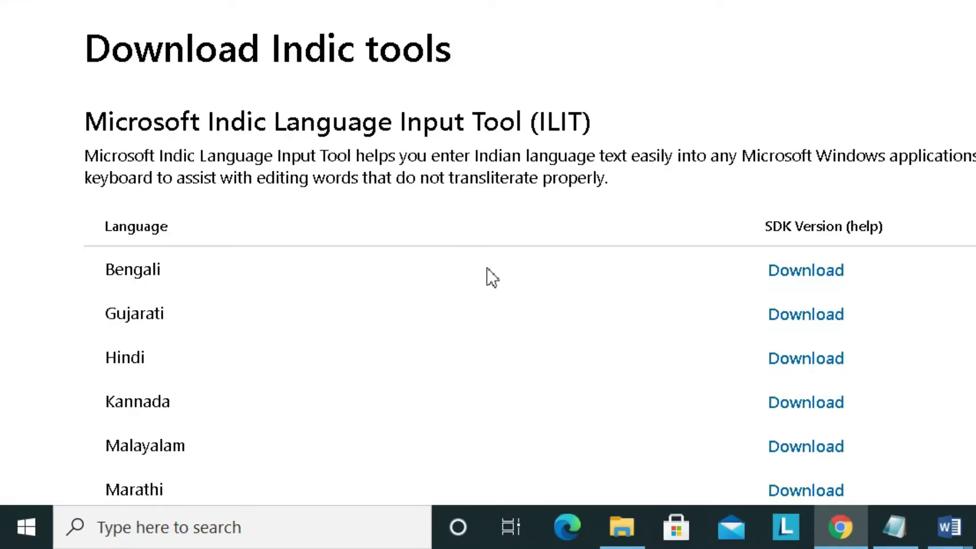
Download the Hindi input tool as Hindi.zip, then minimize Chrome.
{"action": "scroll", "coordinate": [486, 268], "scroll_direction": "down", "scroll_amount": 4}
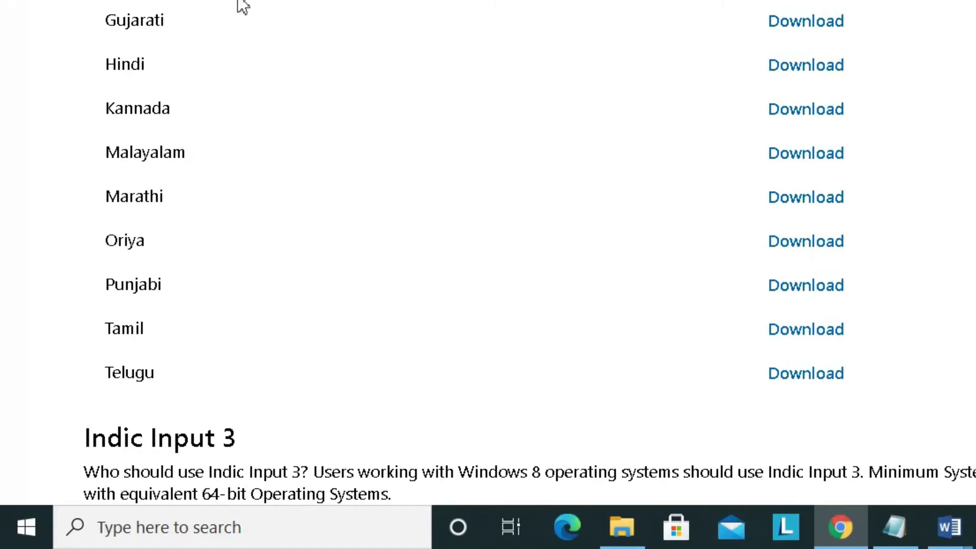
{"action": "left_click", "coordinate": [806, 82]}
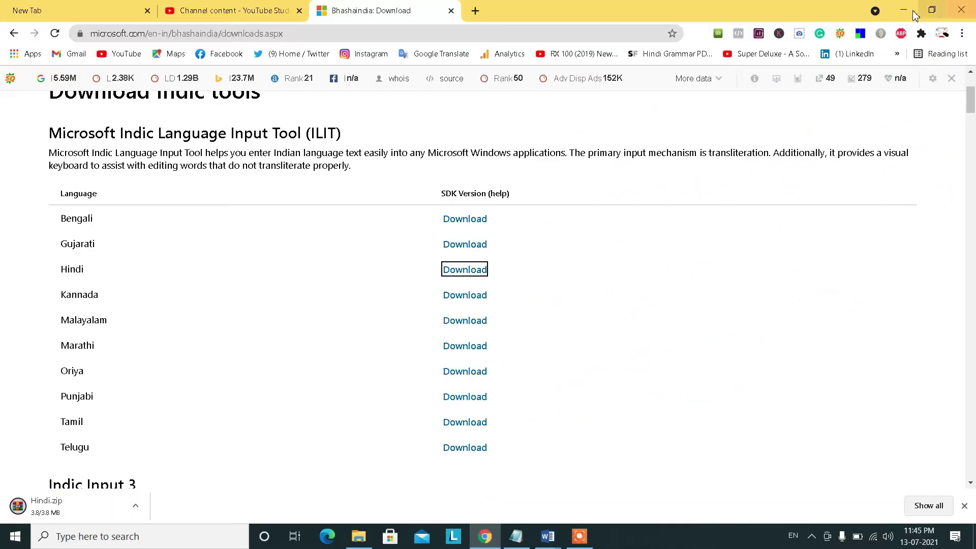
{"action": "left_click", "coordinate": [909, 12]}
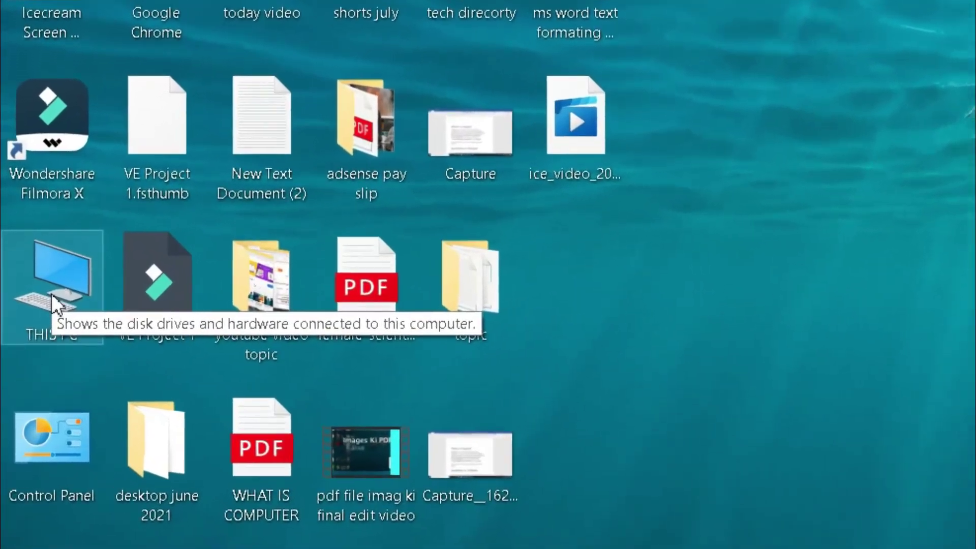
Go to Downloads via This PC and bring up the Hindi archive's context menu.
{"action": "double_click", "coordinate": [28, 294]}
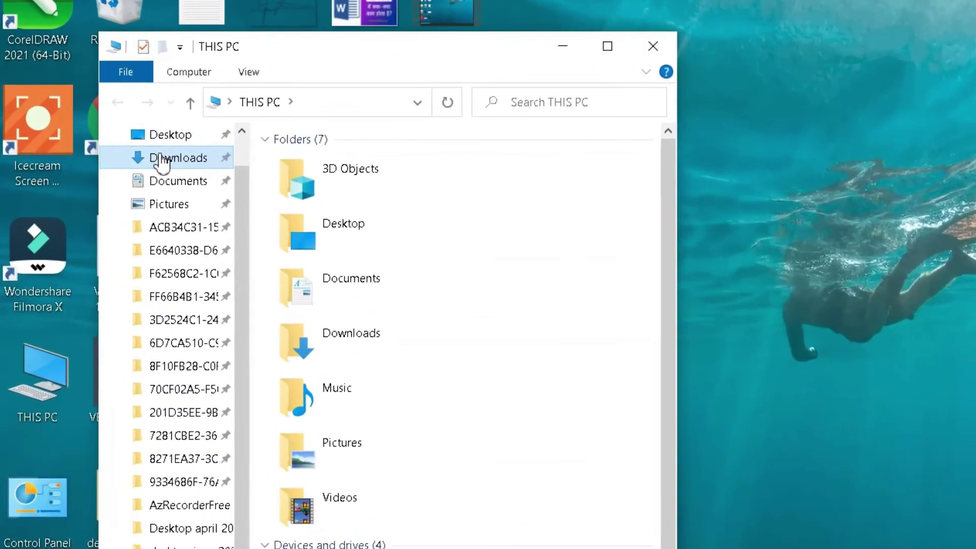
{"action": "left_click", "coordinate": [138, 150]}
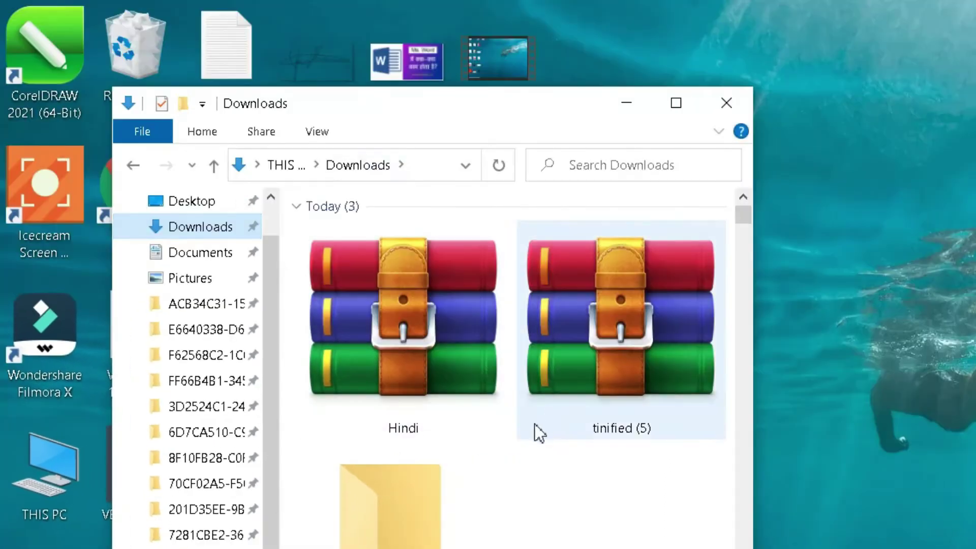
{"action": "left_click", "coordinate": [418, 322]}
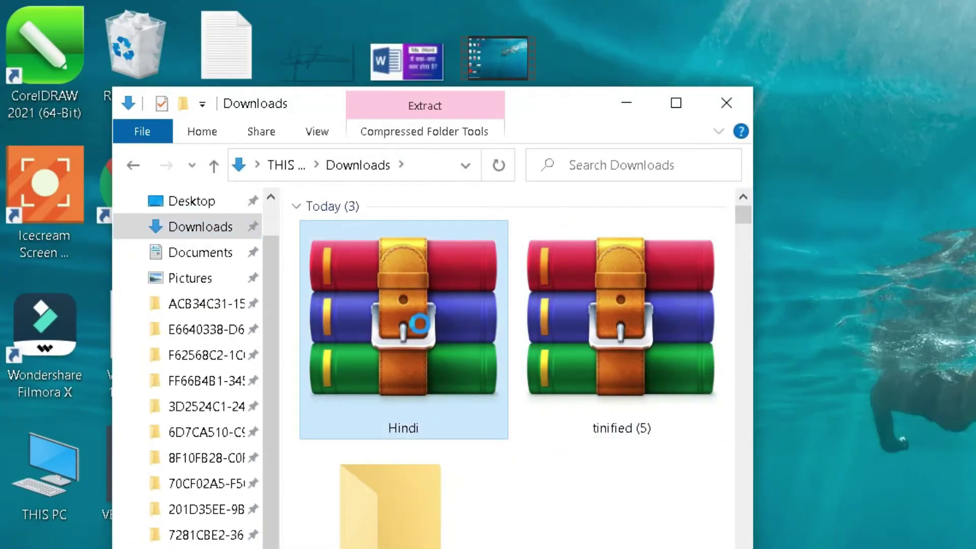
{"action": "right_click", "coordinate": [418, 323]}
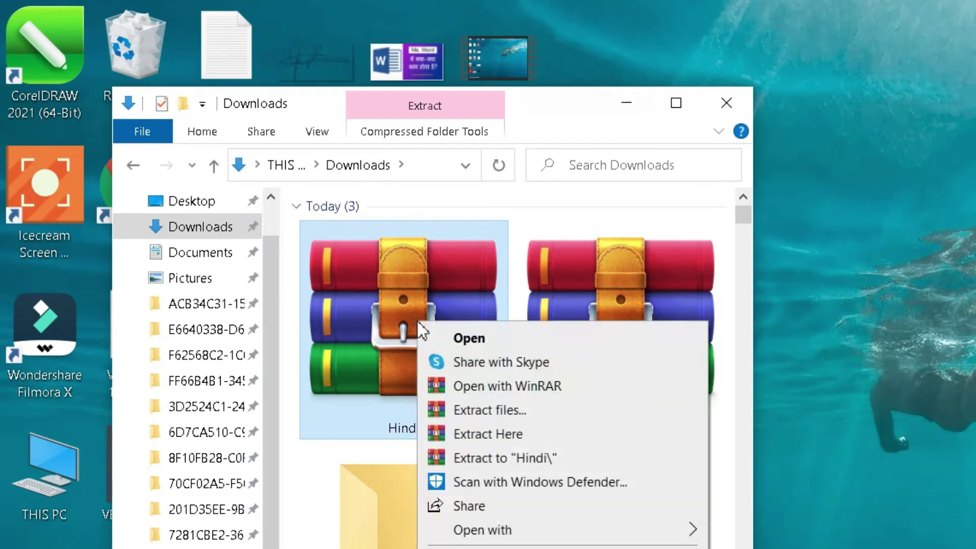
Extract the Hindi archive into Downloads\Hindi with WinRAR's 'Extract files...'.
{"action": "left_click", "coordinate": [490, 412]}
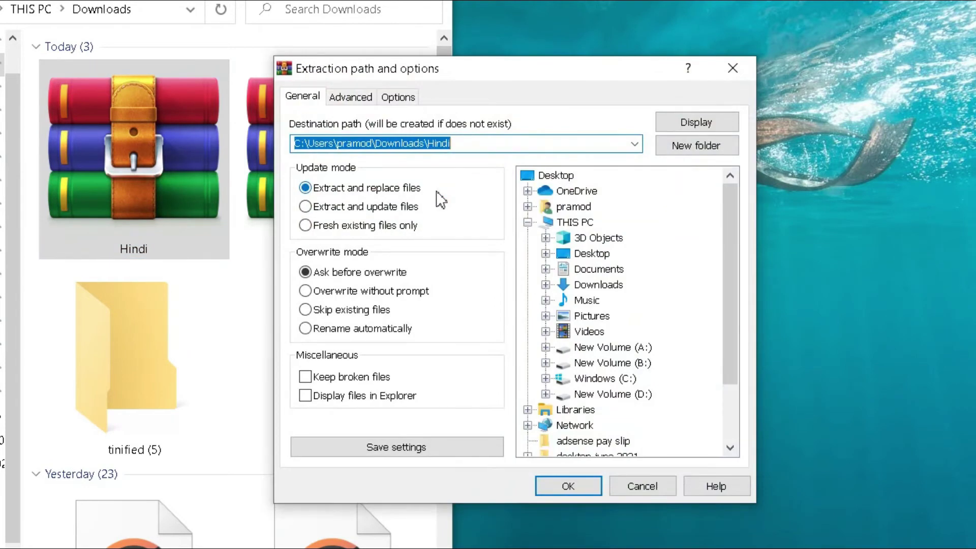
{"action": "left_click", "coordinate": [571, 489]}
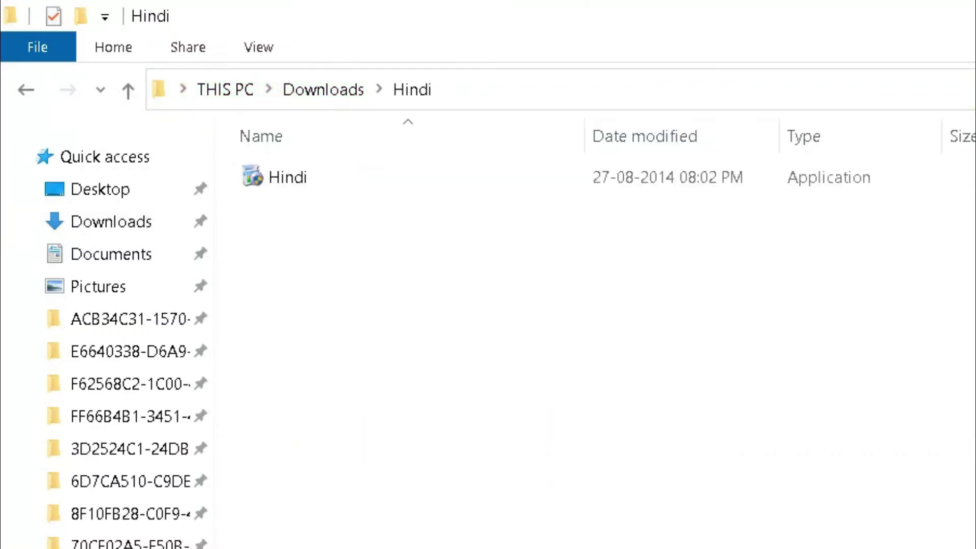
Run the Hindi setup, accept the license terms, install, and close the installer.
{"action": "double_click", "coordinate": [331, 176]}
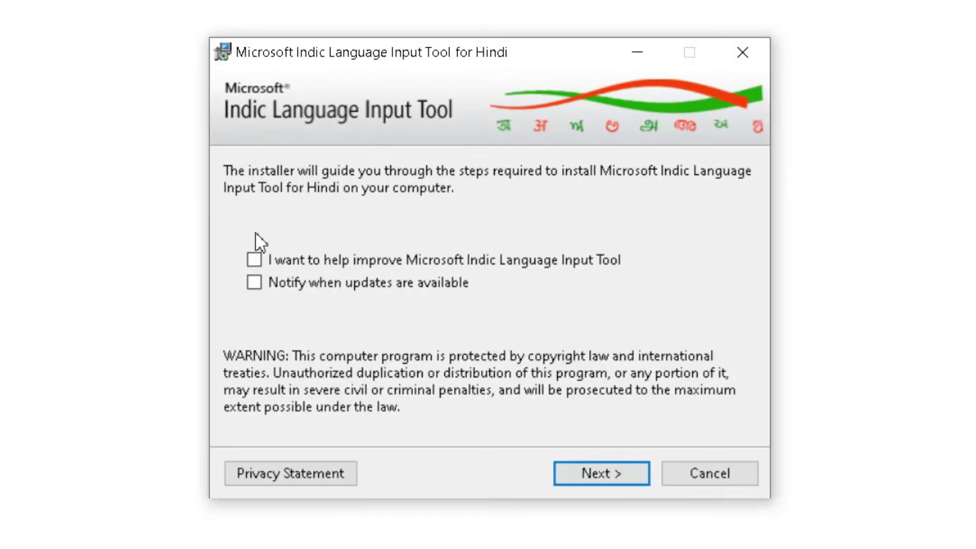
{"action": "left_click", "coordinate": [328, 279]}
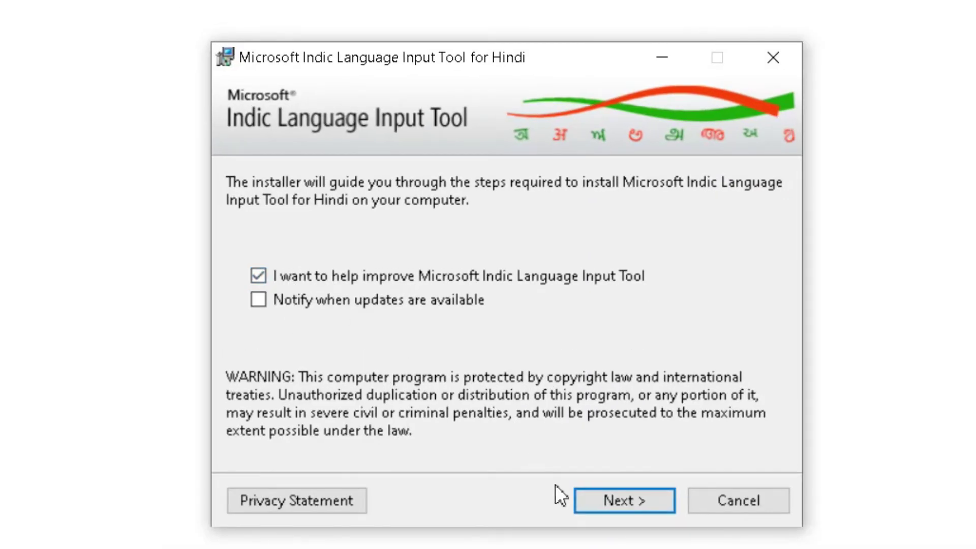
{"action": "left_click", "coordinate": [603, 495]}
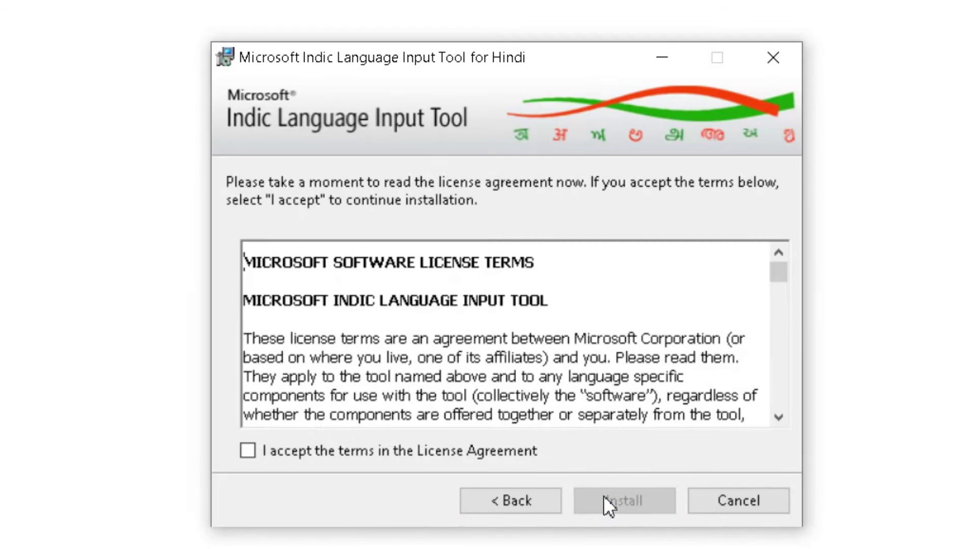
{"action": "left_click", "coordinate": [297, 457]}
{"action": "left_click", "coordinate": [654, 511]}
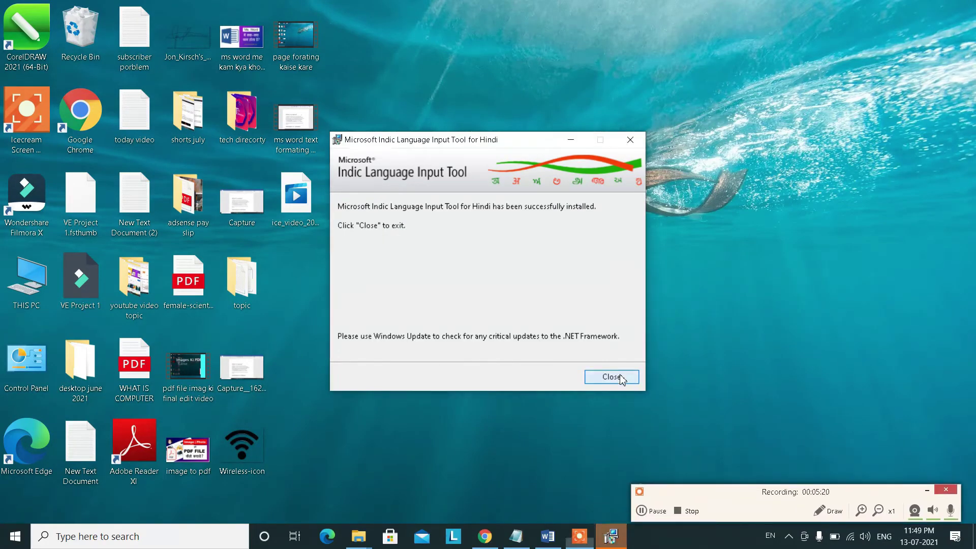
{"action": "left_click", "coordinate": [619, 377]}
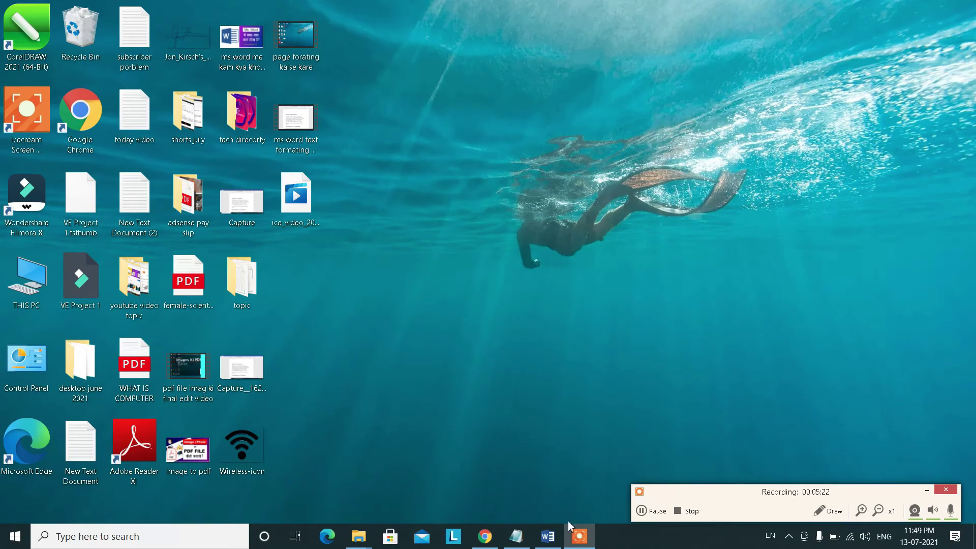
Return to the Word document and set the keyboard input language to Hindi (India).
{"action": "left_click", "coordinate": [547, 536]}
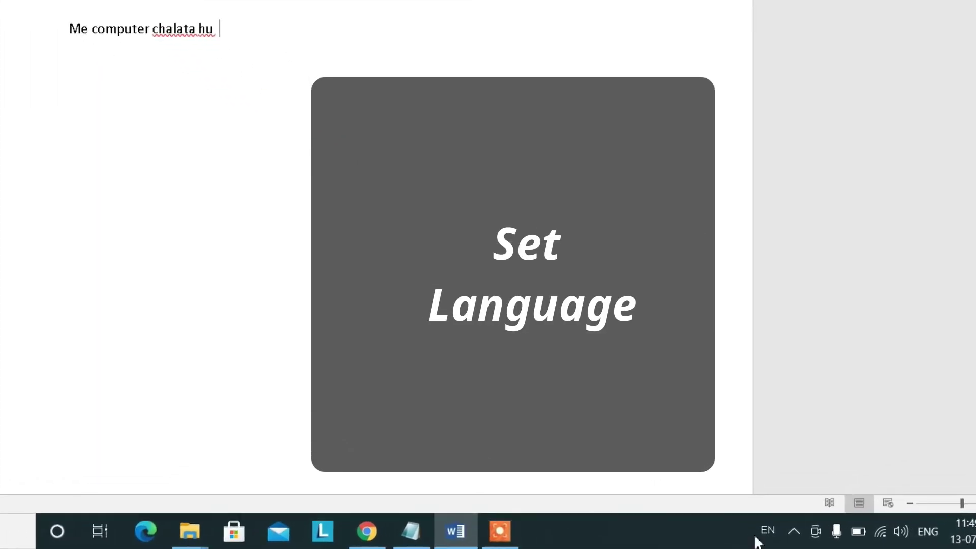
{"action": "left_click", "coordinate": [765, 532]}
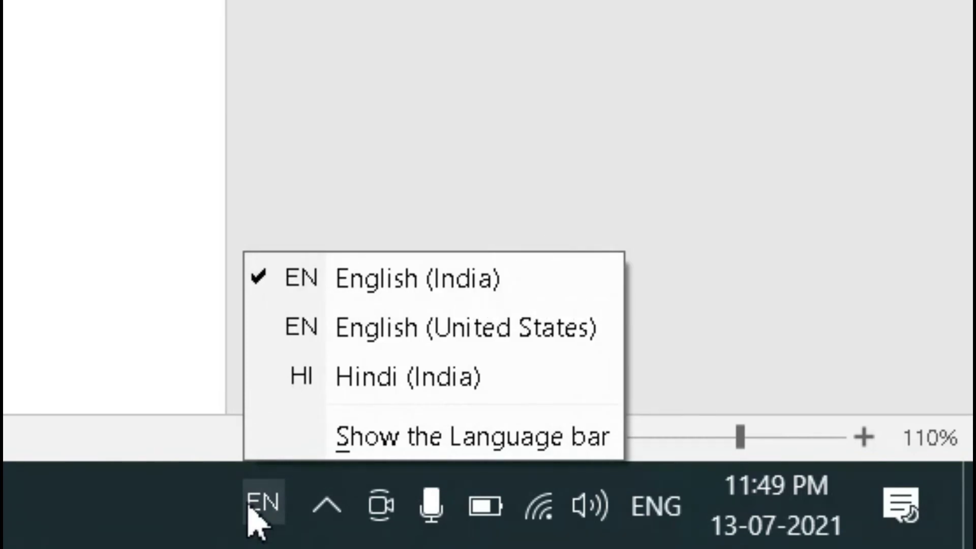
{"action": "left_click", "coordinate": [342, 379]}
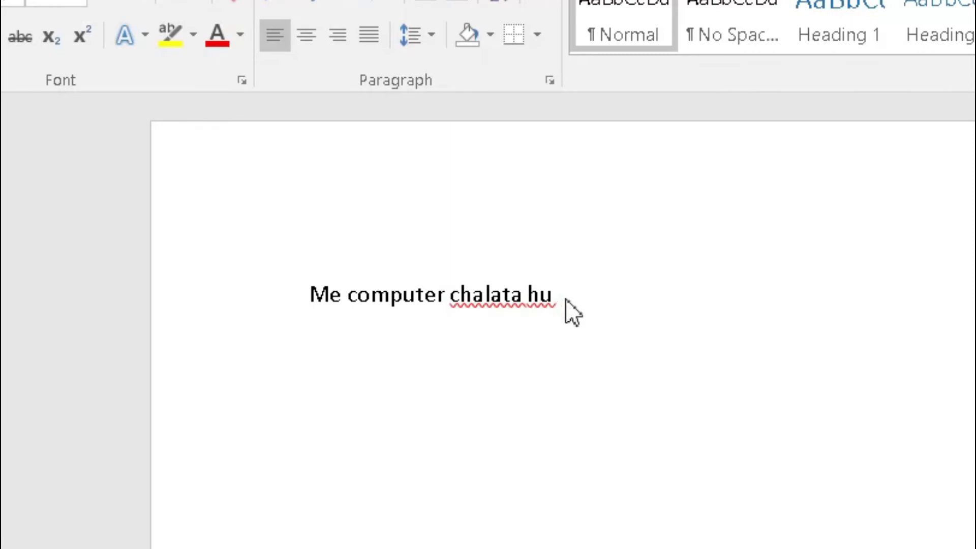
On a new line, type 'मे कम्प्युटर चलाता हूँ' via the Hindi IME, choosing चलाता from suggestions.
{"action": "key", "text": "Return"}
{"action": "type", "text": "me"}
{"action": "key", "text": "space"}
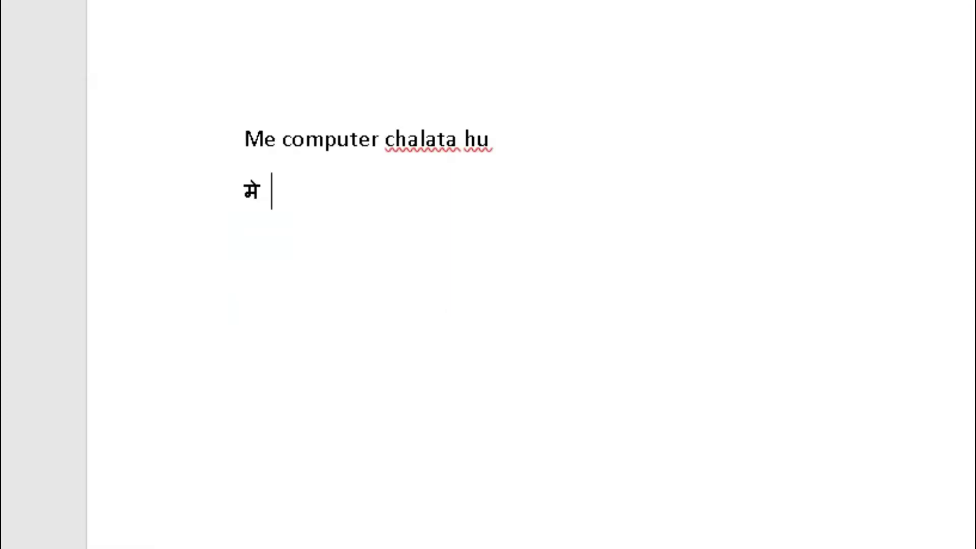
{"action": "type", "text": "co"}
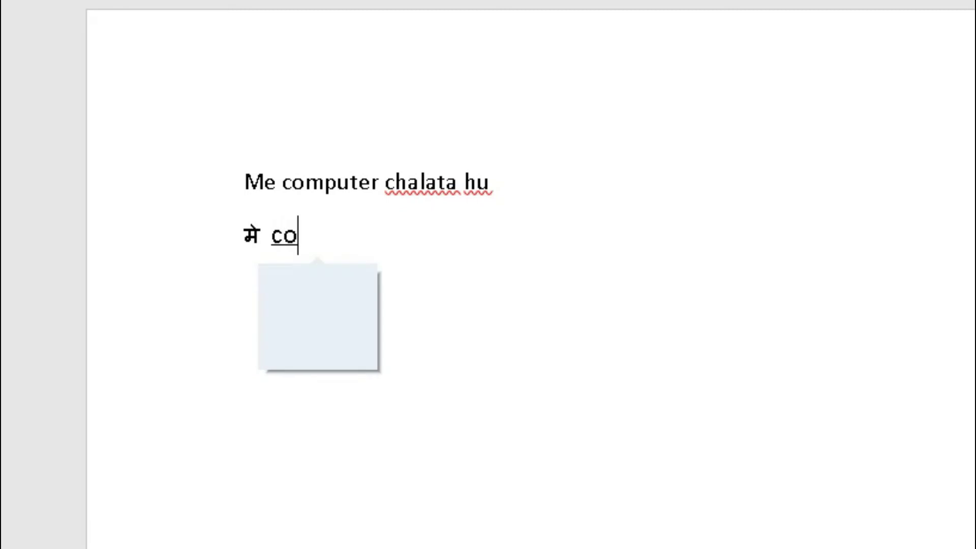
{"action": "type", "text": "mputer"}
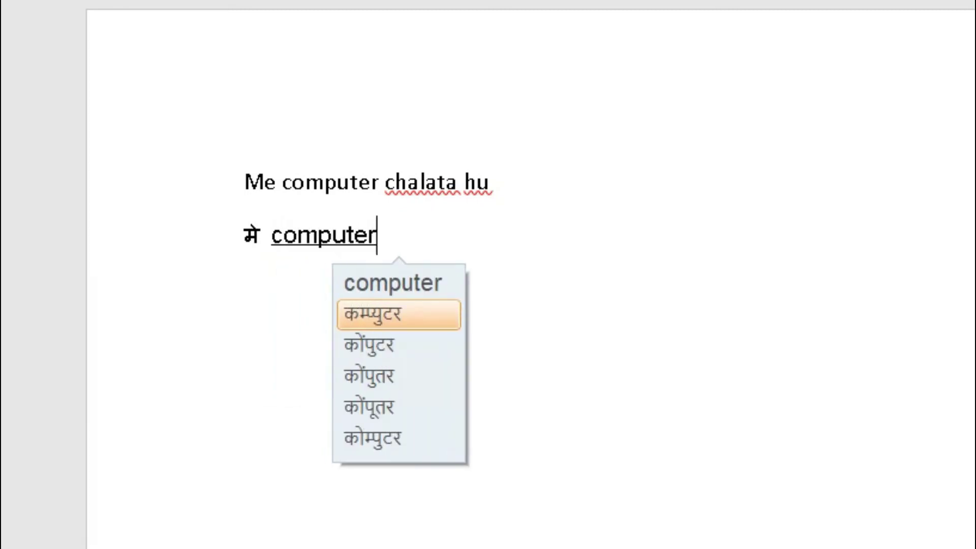
{"action": "key", "text": "space"}
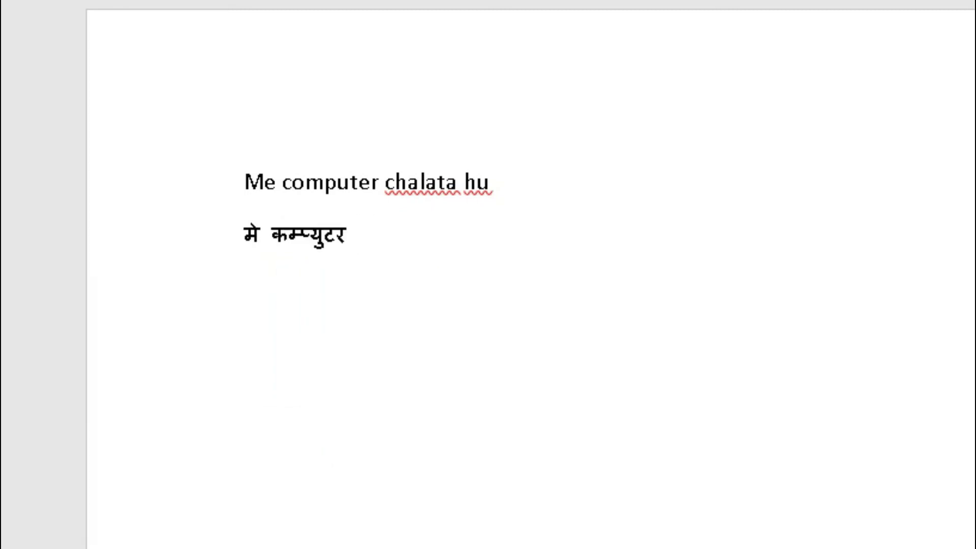
{"action": "type", "text": "ch"}
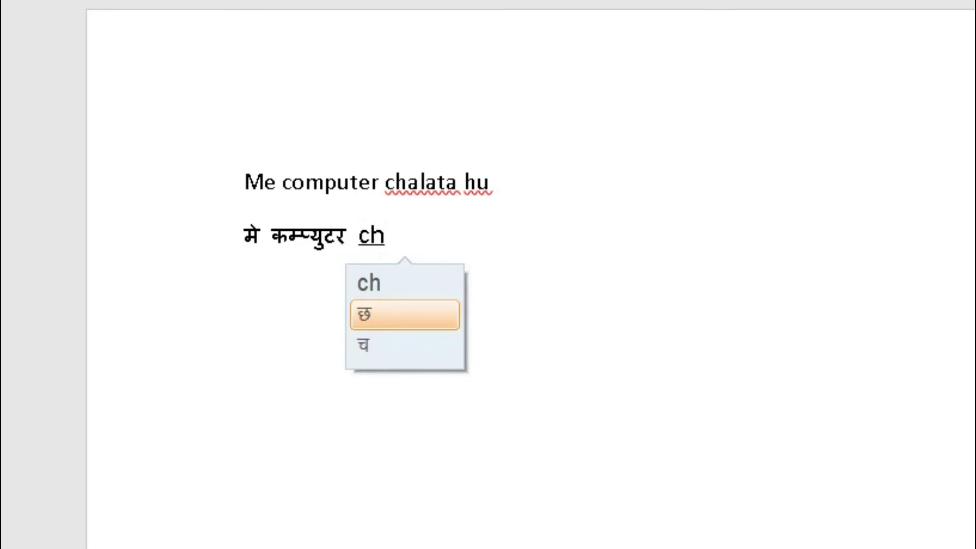
{"action": "type", "text": "lata"}
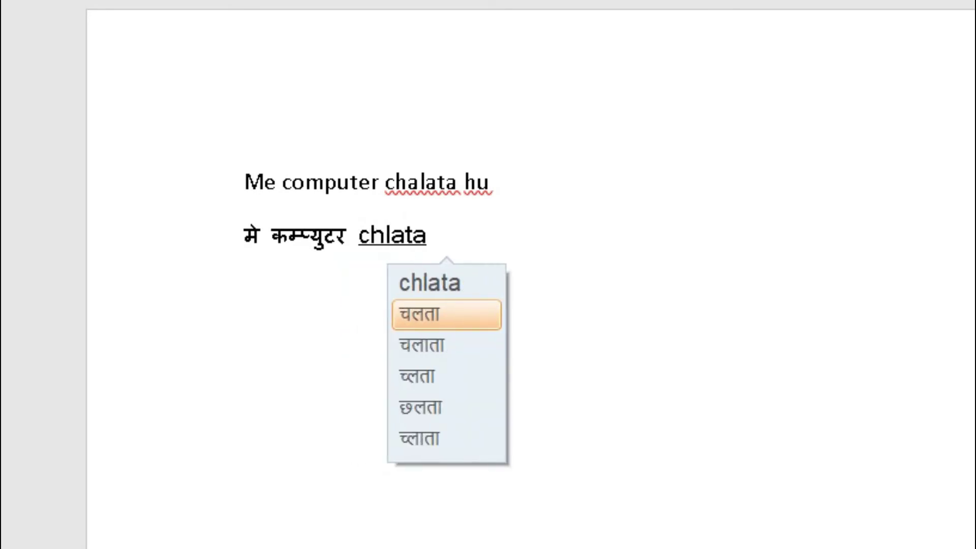
{"action": "key", "text": "Down"}
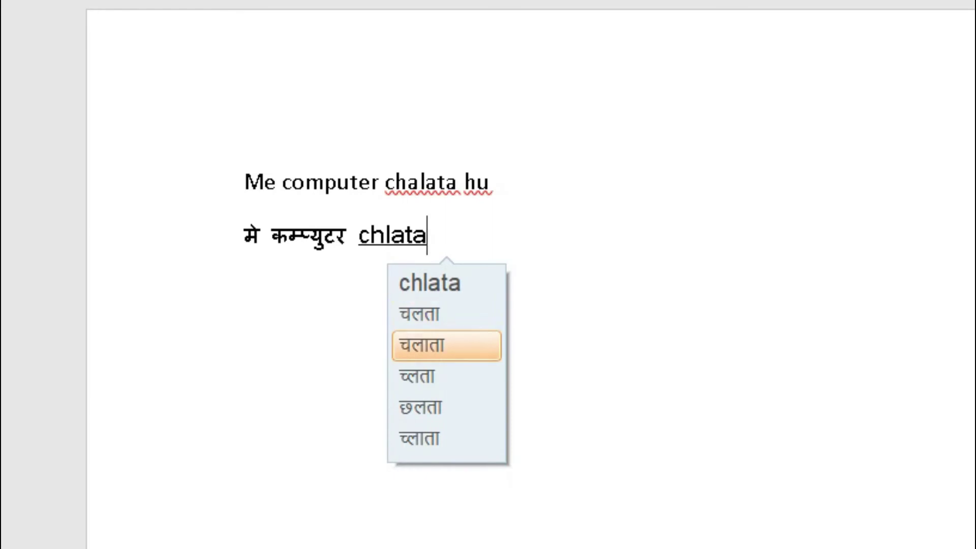
{"action": "key", "text": "space"}
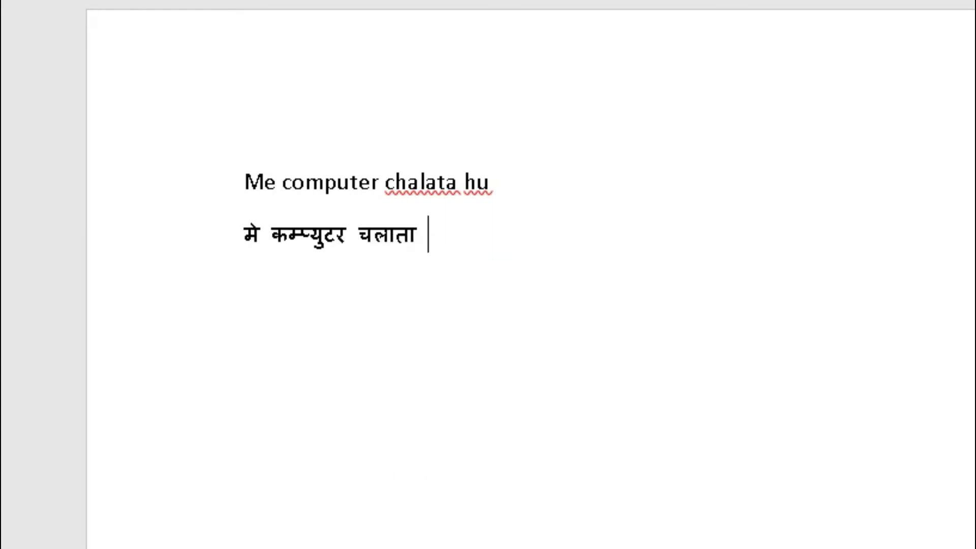
{"action": "type", "text": "hun"}
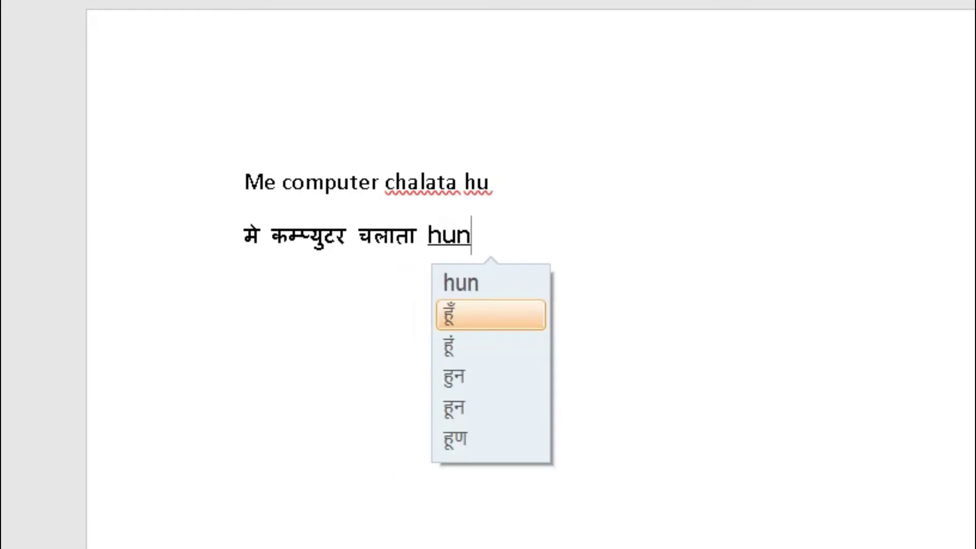
{"action": "key", "text": "space"}
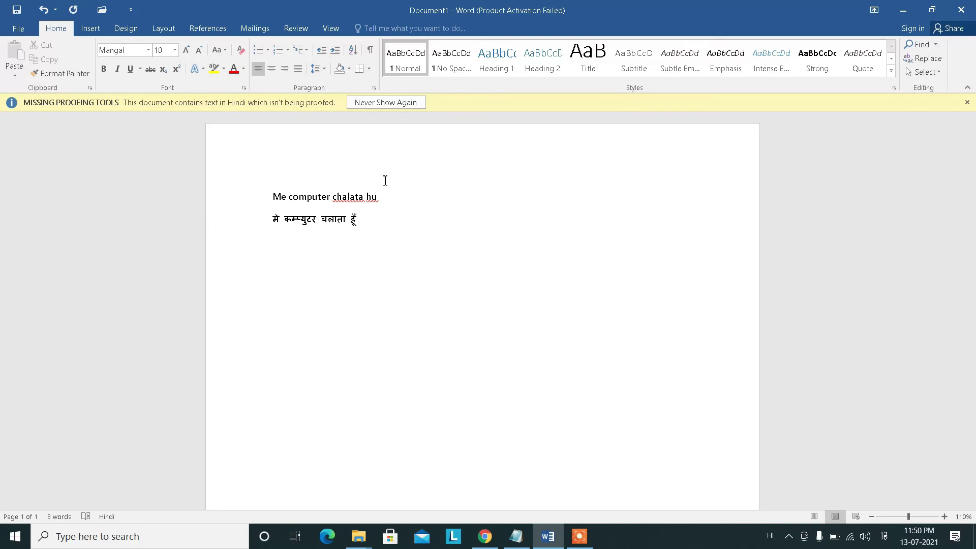
{"action": "key", "text": "ctrl+p"}
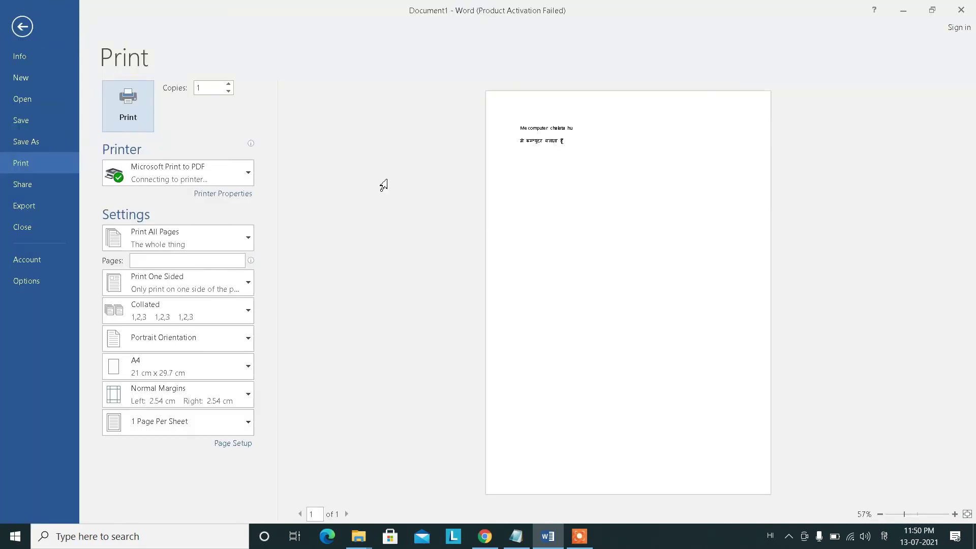
{"action": "left_click", "coordinate": [22, 26]}
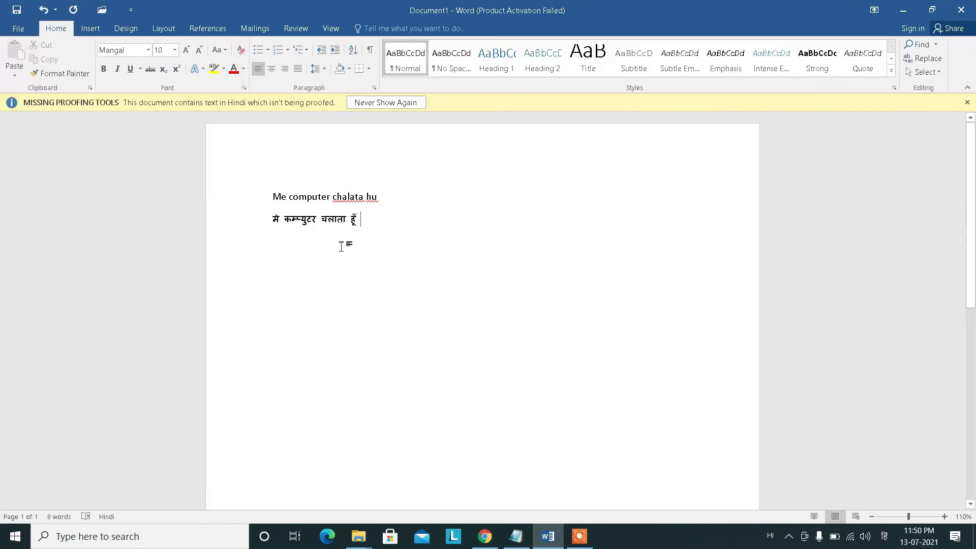